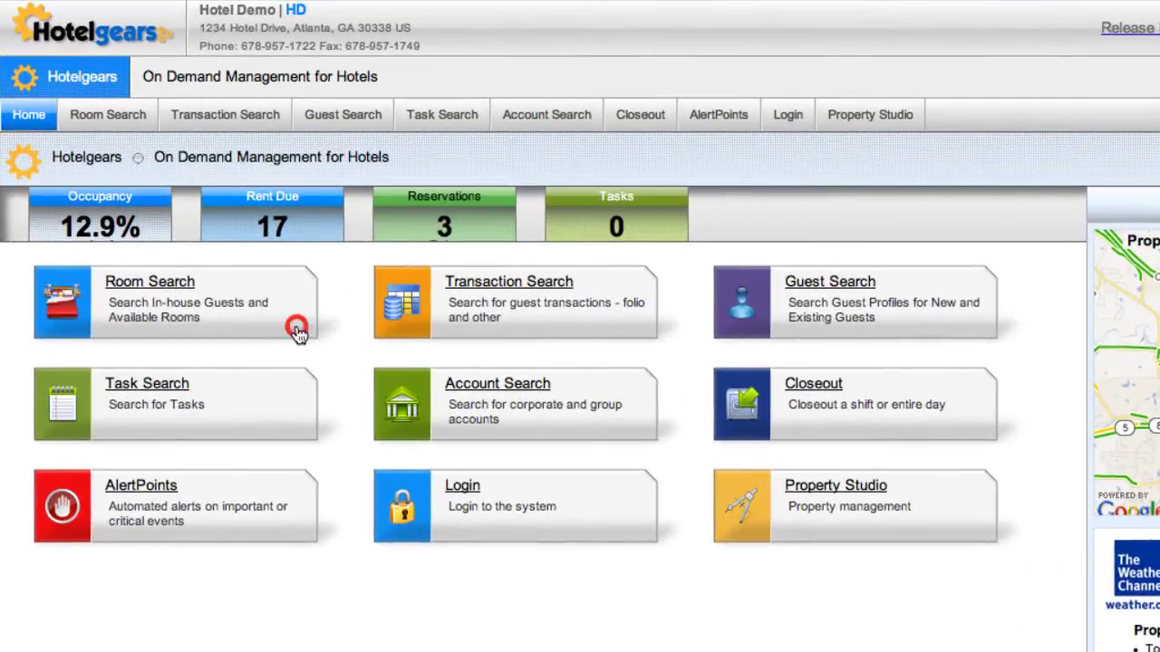
- From Room Search, start a new reservation and open guest search for Guest 1
{"action": "left_click", "coordinate": [299, 333]}
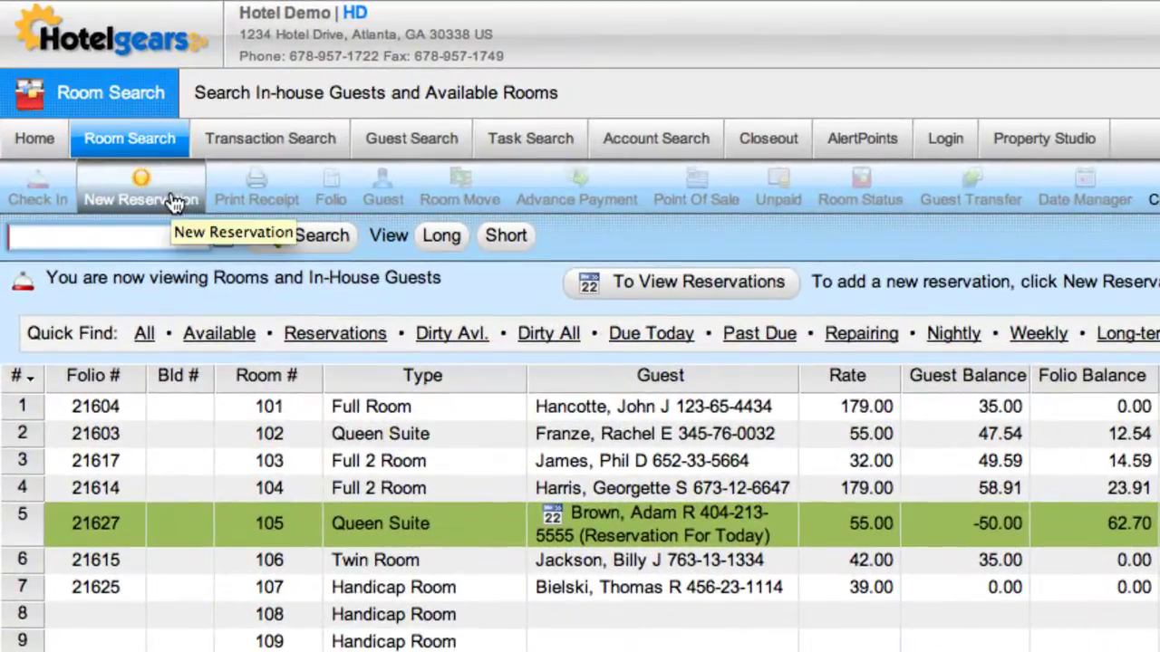
{"action": "left_click", "coordinate": [145, 167]}
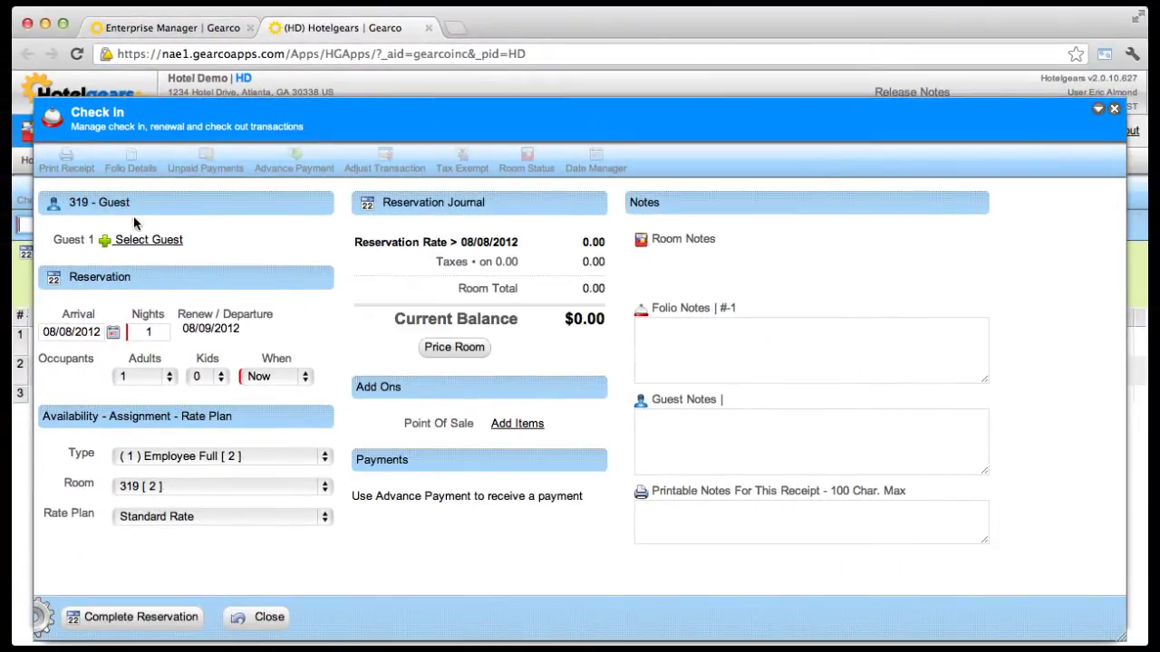
{"action": "left_click", "coordinate": [146, 243]}
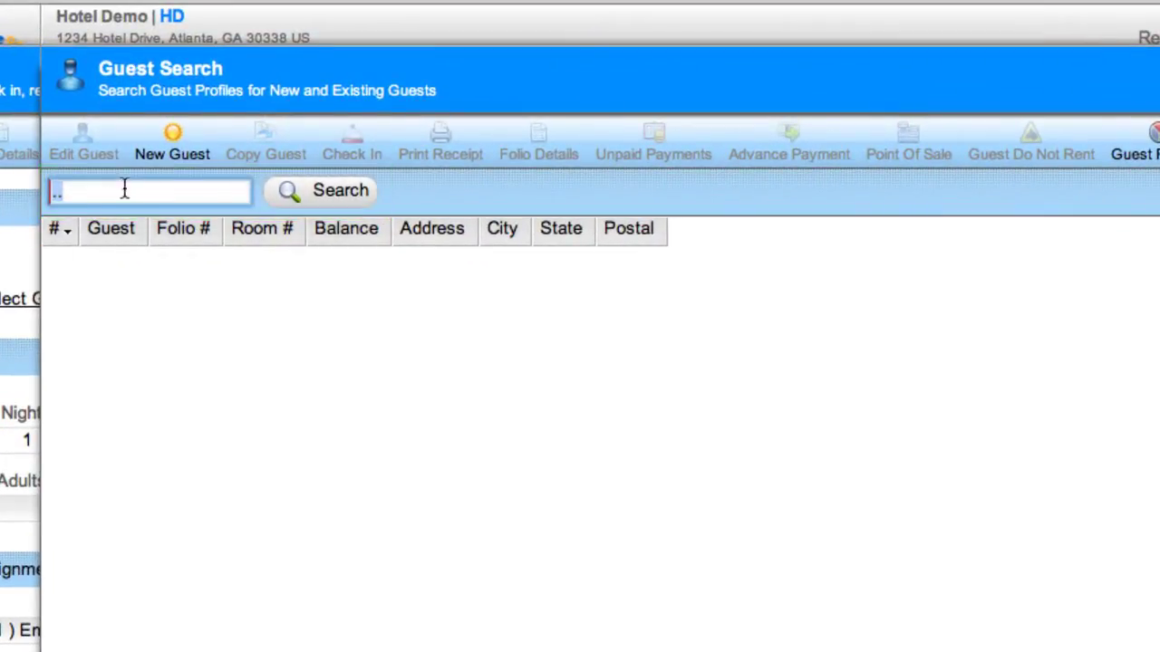
- Create and save a new male guest profile with the guest's first name, last name and middle initial
{"action": "left_click", "coordinate": [173, 158]}
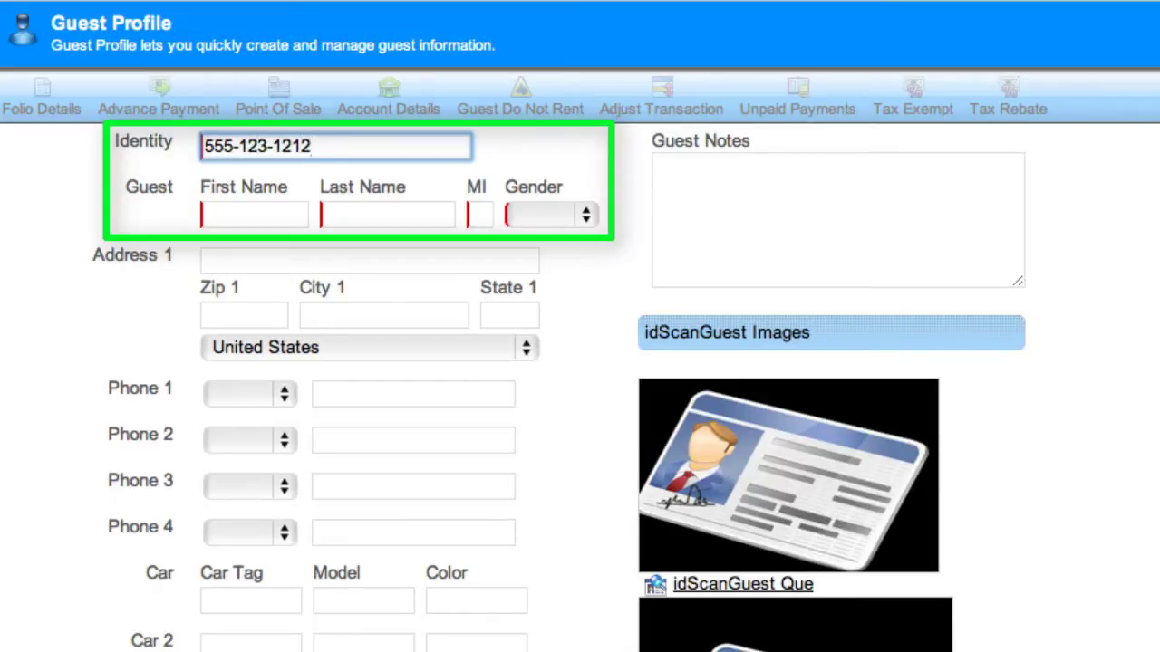
{"action": "left_click", "coordinate": [284, 213]}
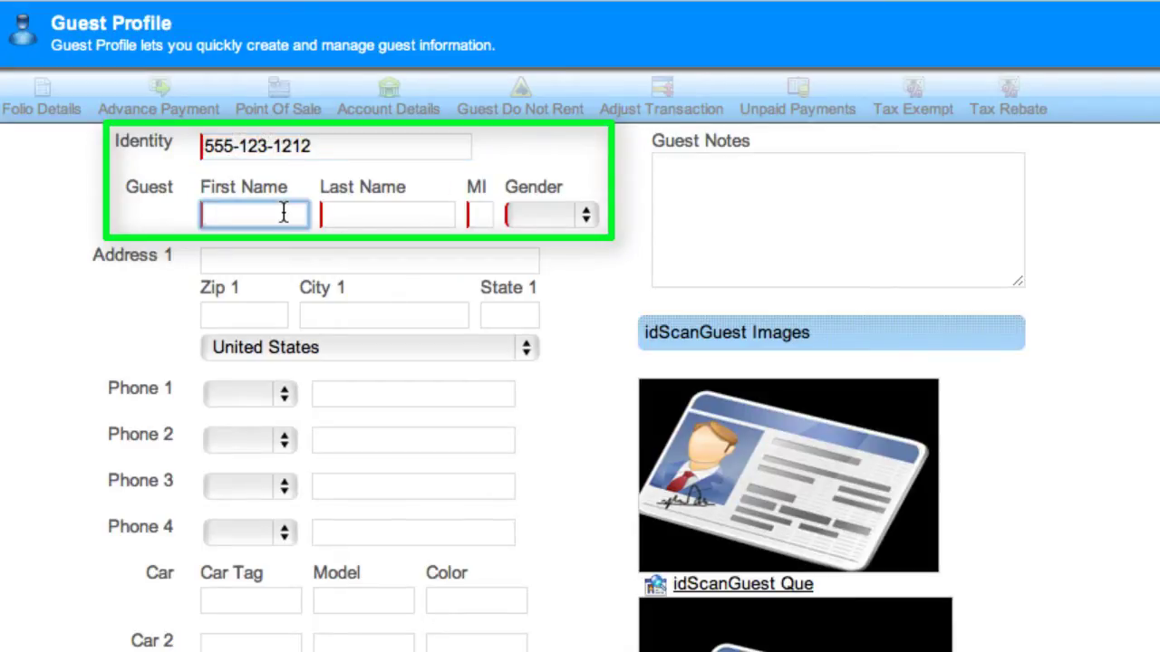
{"action": "key", "text": "Tab"}
{"action": "key", "text": "Tab"}
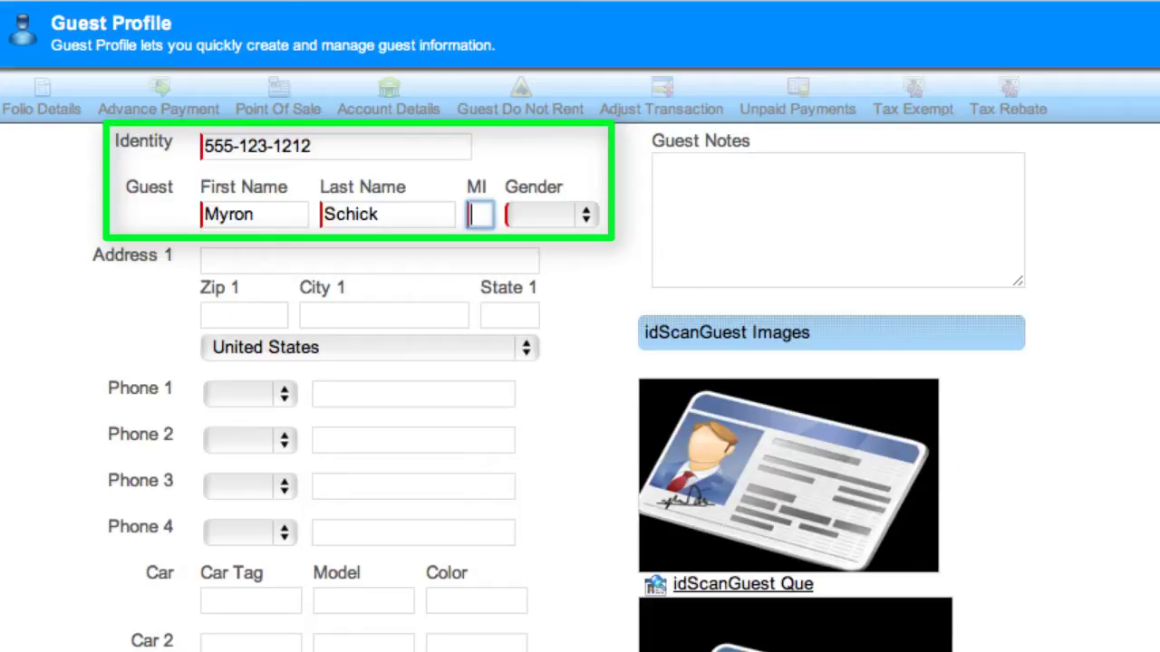
{"action": "type", "text": "T"}
{"action": "key", "text": "Tab"}
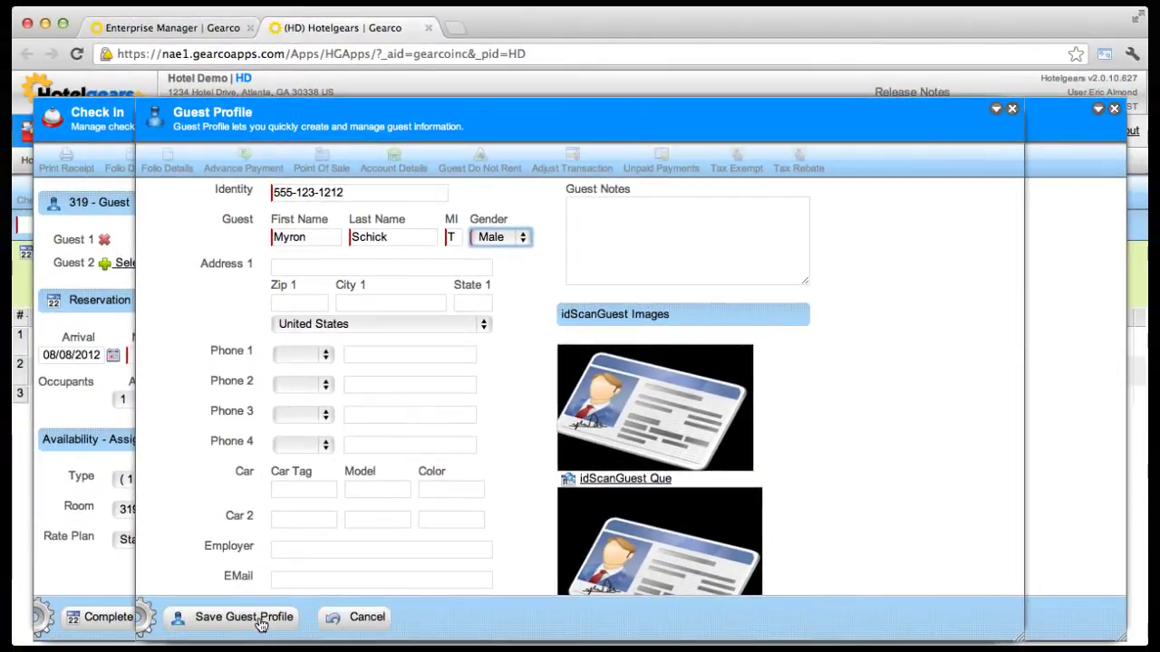
{"action": "left_click", "coordinate": [256, 616]}
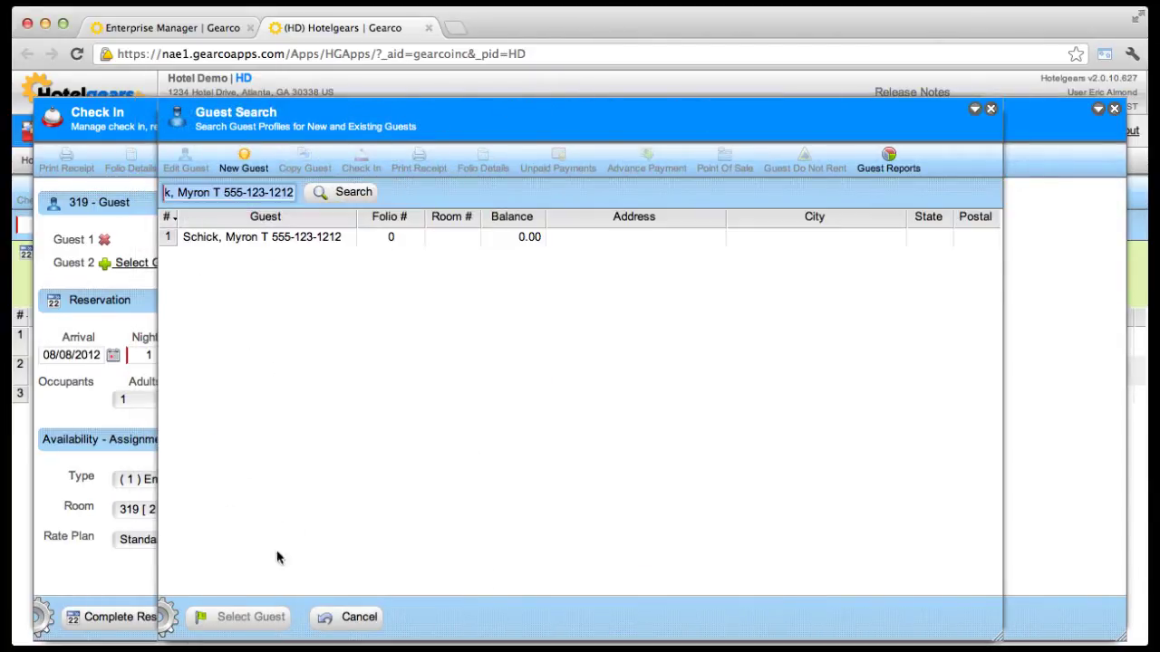
- Select the newly created guest from the search results as Guest 1
{"action": "left_click", "coordinate": [290, 238]}
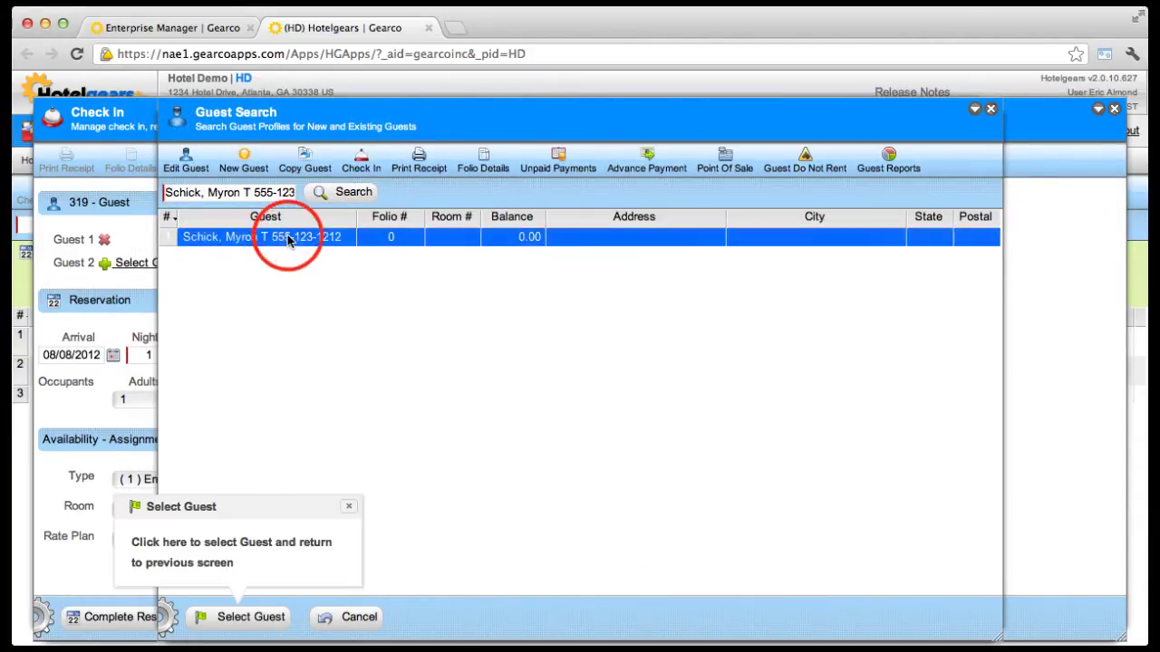
{"action": "left_click", "coordinate": [235, 625]}
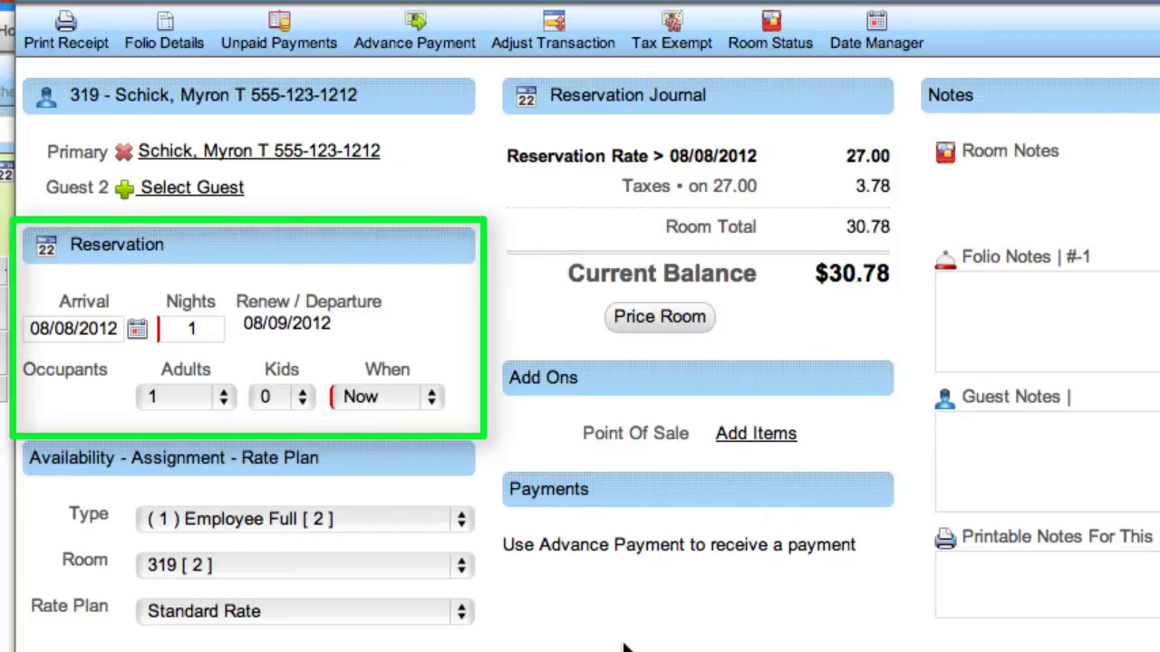
- Set arrival to 7 August 2012 and book Twin Room 122 on the Standard Rate plan
{"action": "left_click", "coordinate": [136, 329]}
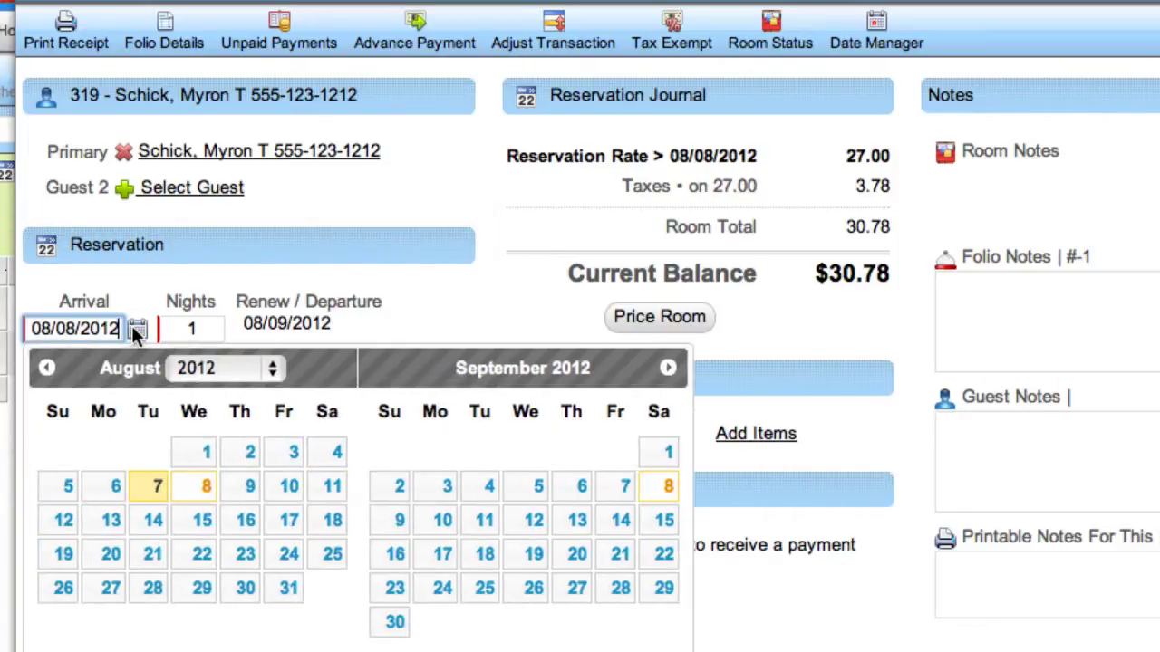
{"action": "left_click", "coordinate": [146, 487]}
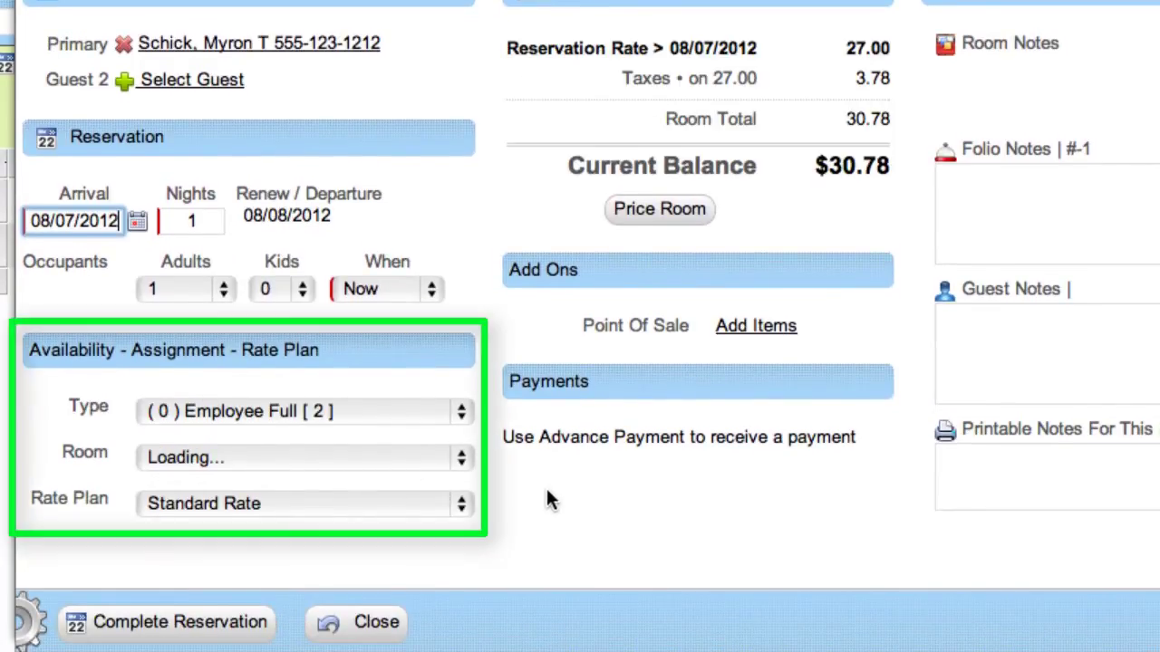
{"action": "left_click", "coordinate": [345, 409]}
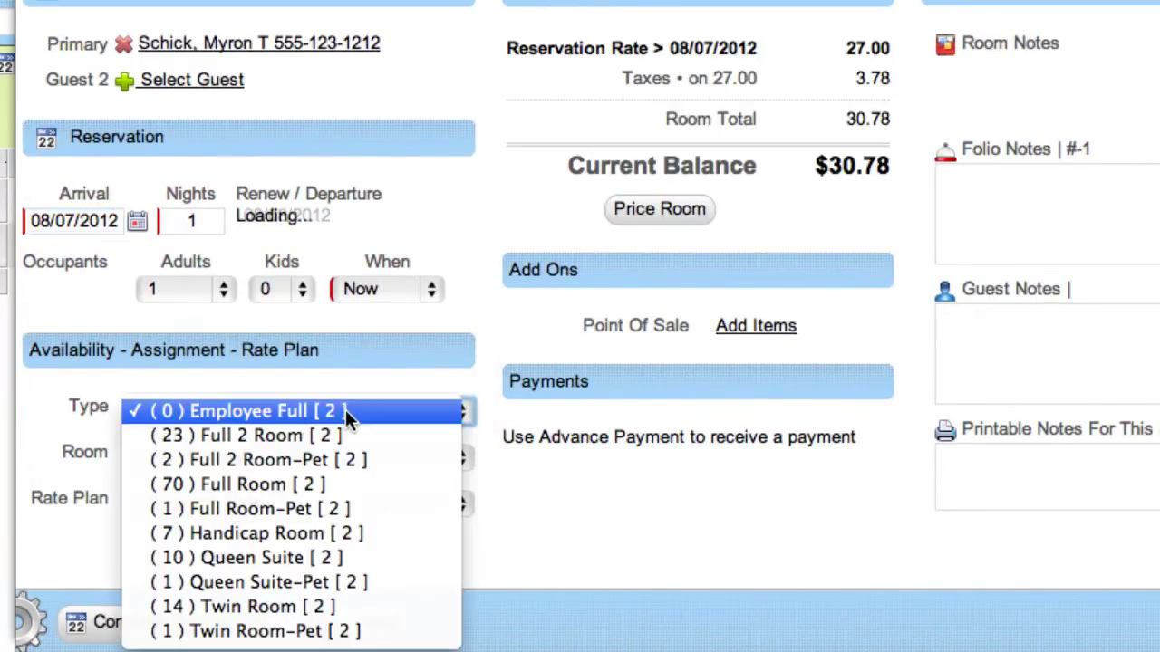
{"action": "left_click", "coordinate": [341, 615]}
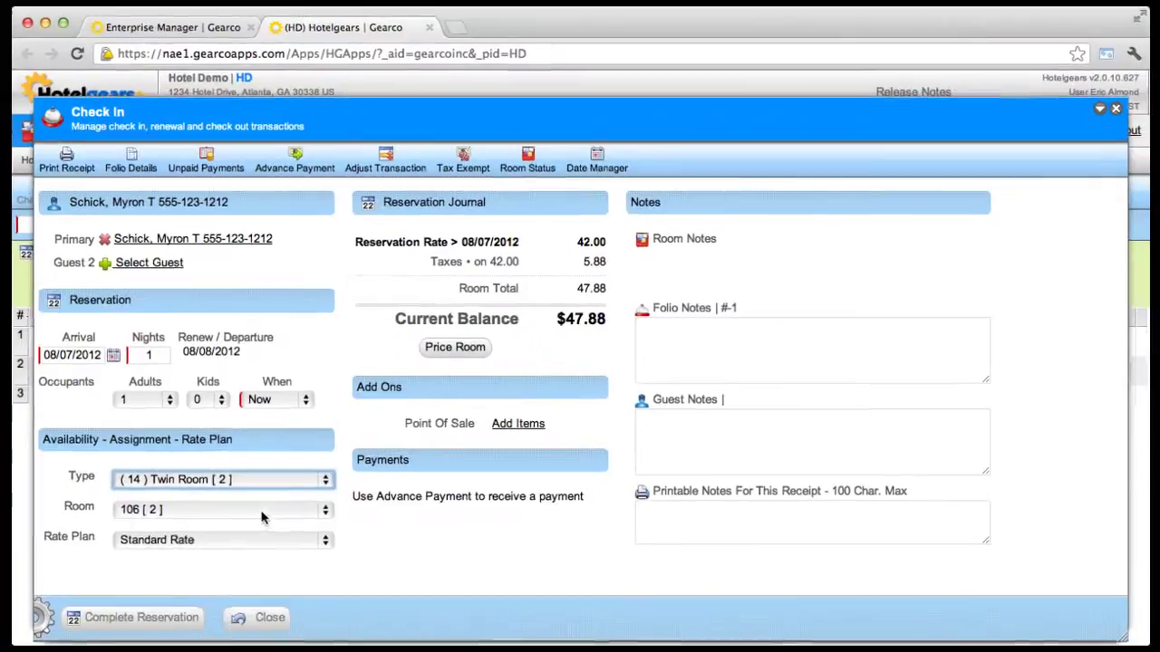
{"action": "left_click", "coordinate": [319, 487]}
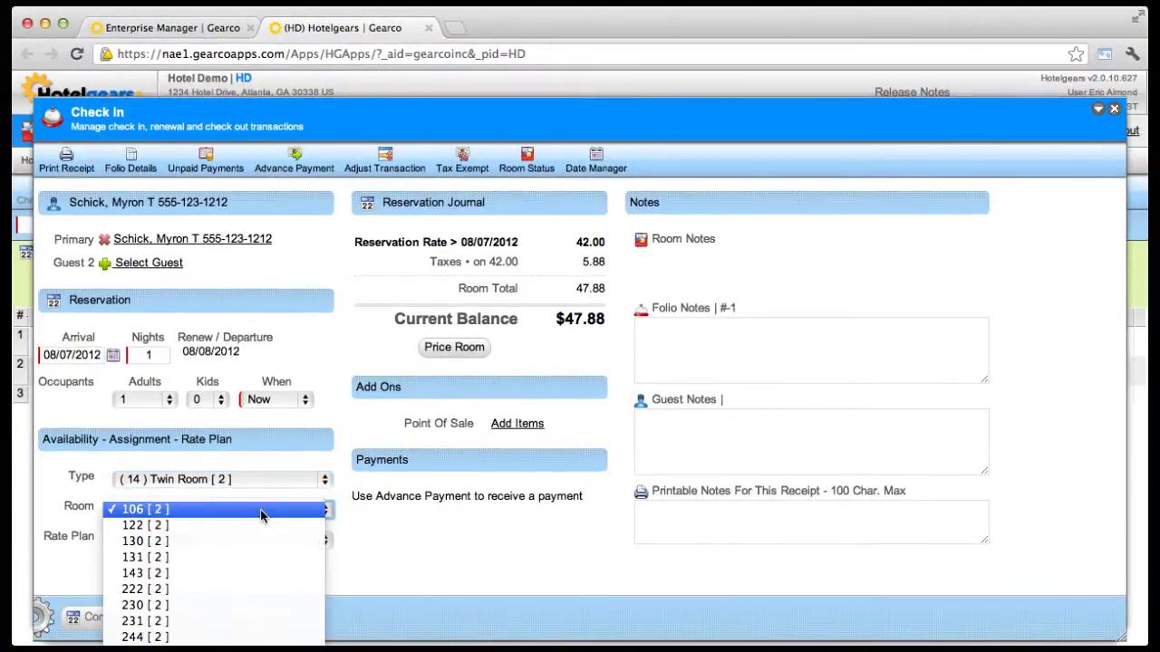
{"action": "left_click", "coordinate": [257, 519]}
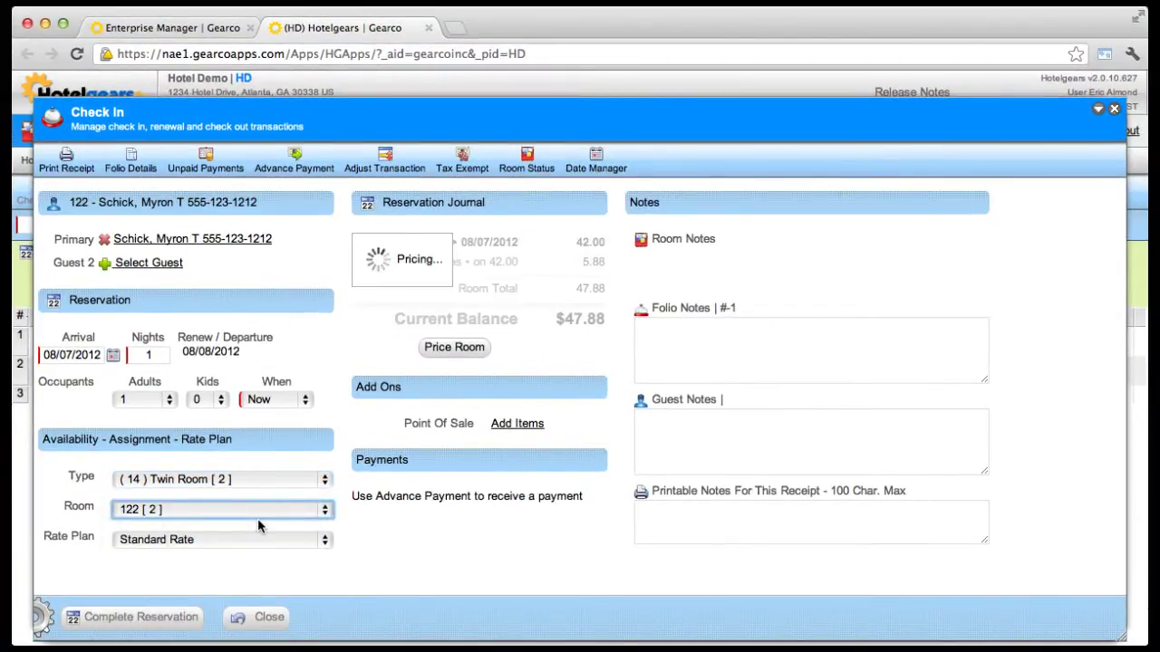
{"action": "left_click", "coordinate": [258, 539]}
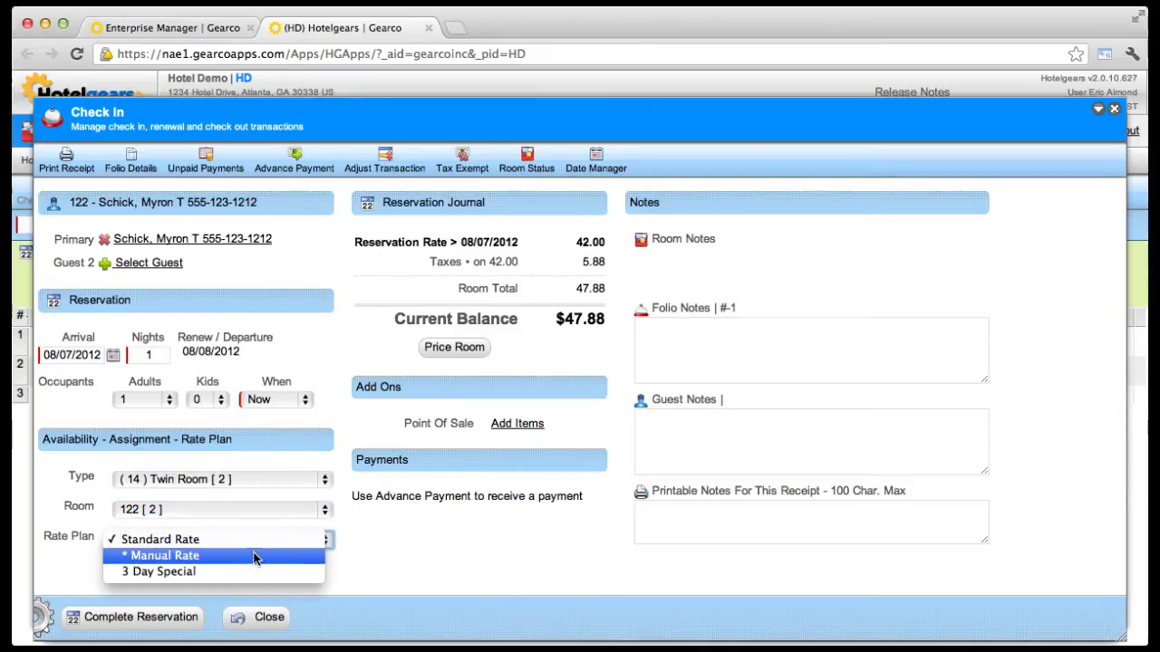
{"action": "left_click", "coordinate": [253, 542]}
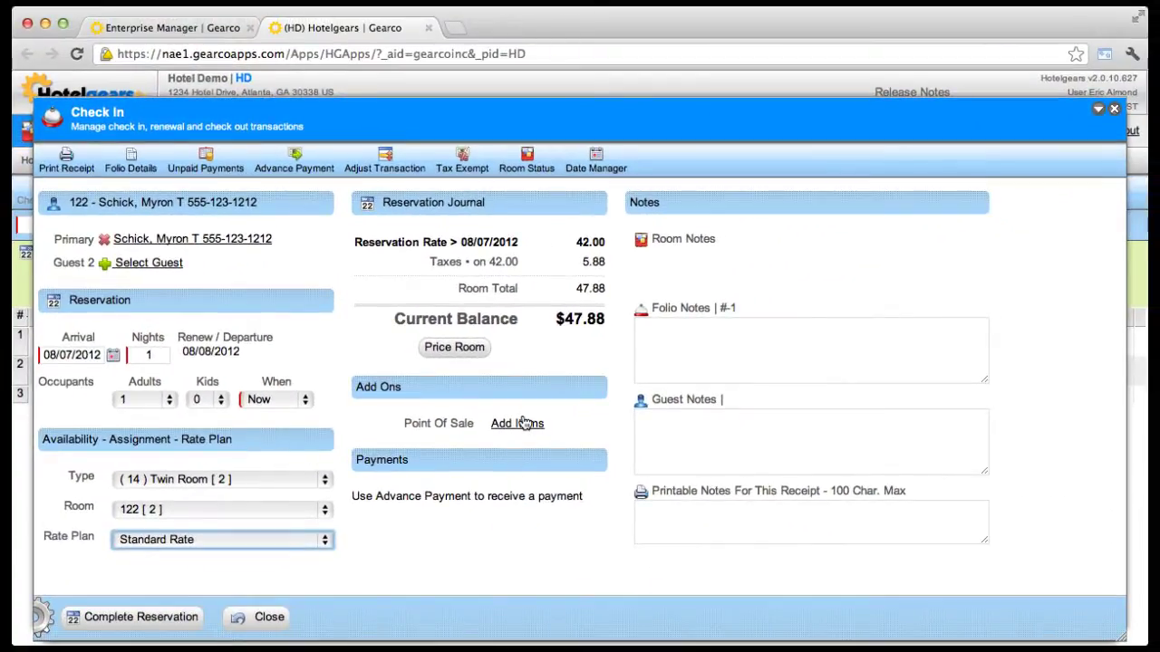
{"action": "left_click", "coordinate": [526, 423]}
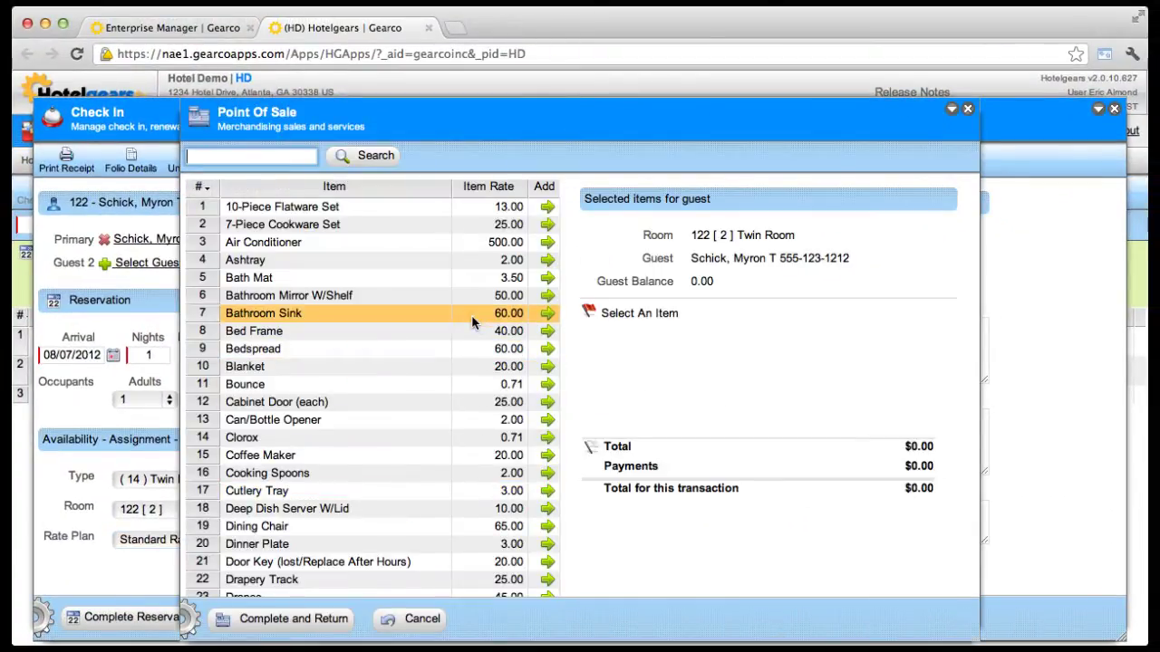
{"action": "left_click", "coordinate": [414, 620]}
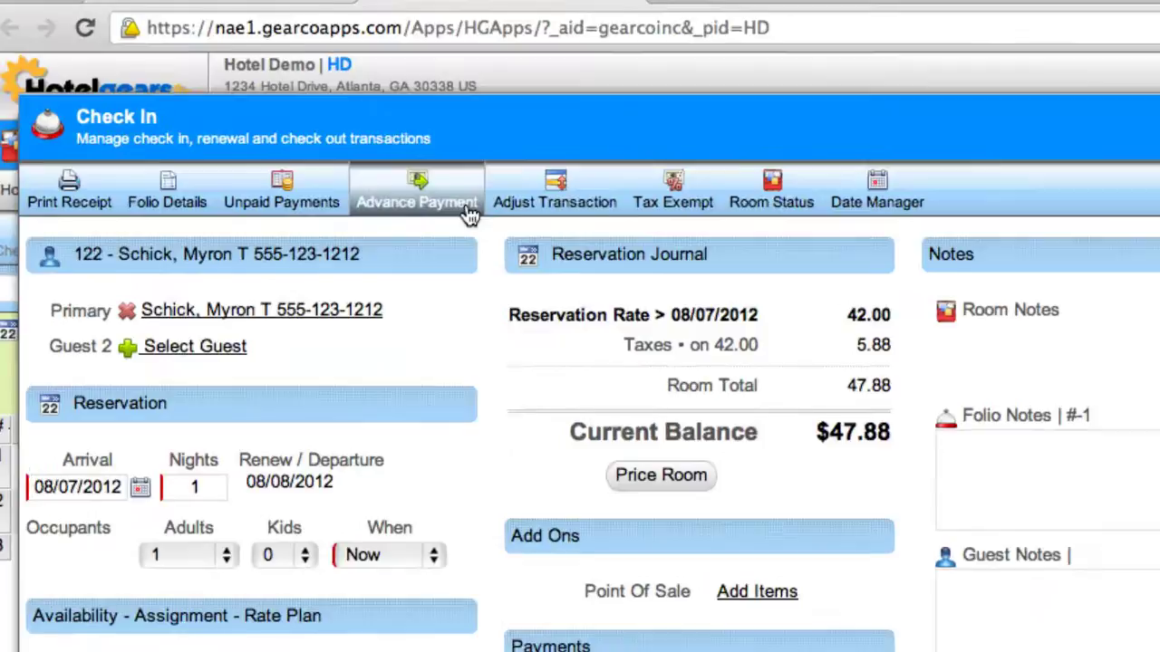
- Start an advance payment with Visa as the payment method
{"action": "left_click", "coordinate": [321, 165]}
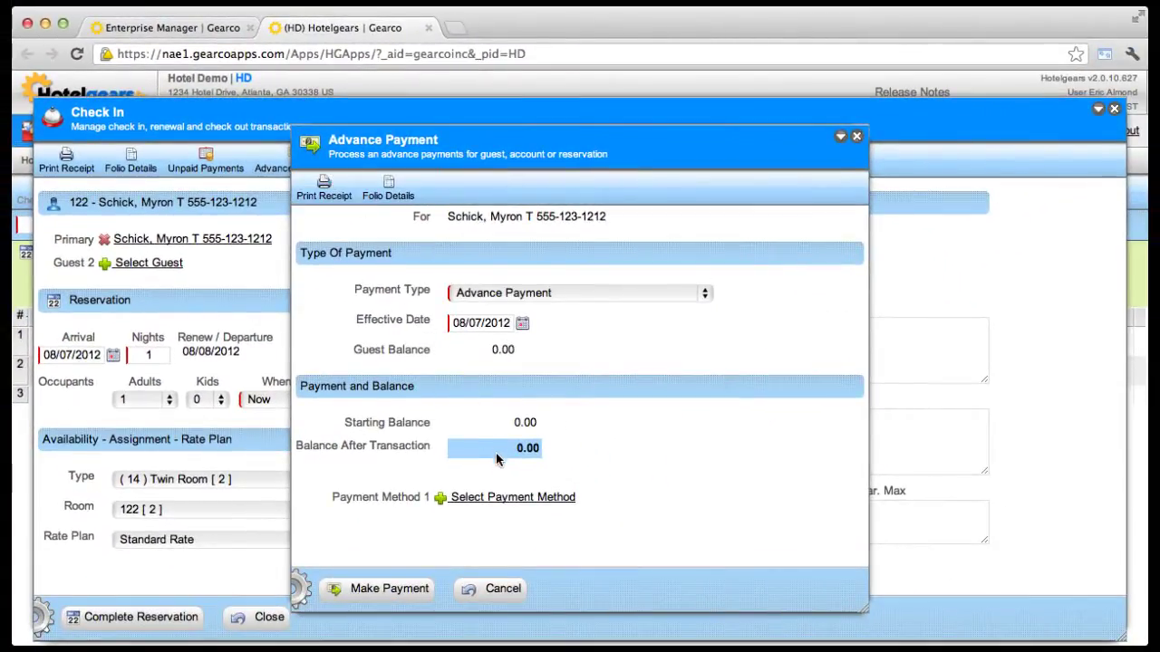
{"action": "left_click", "coordinate": [512, 498]}
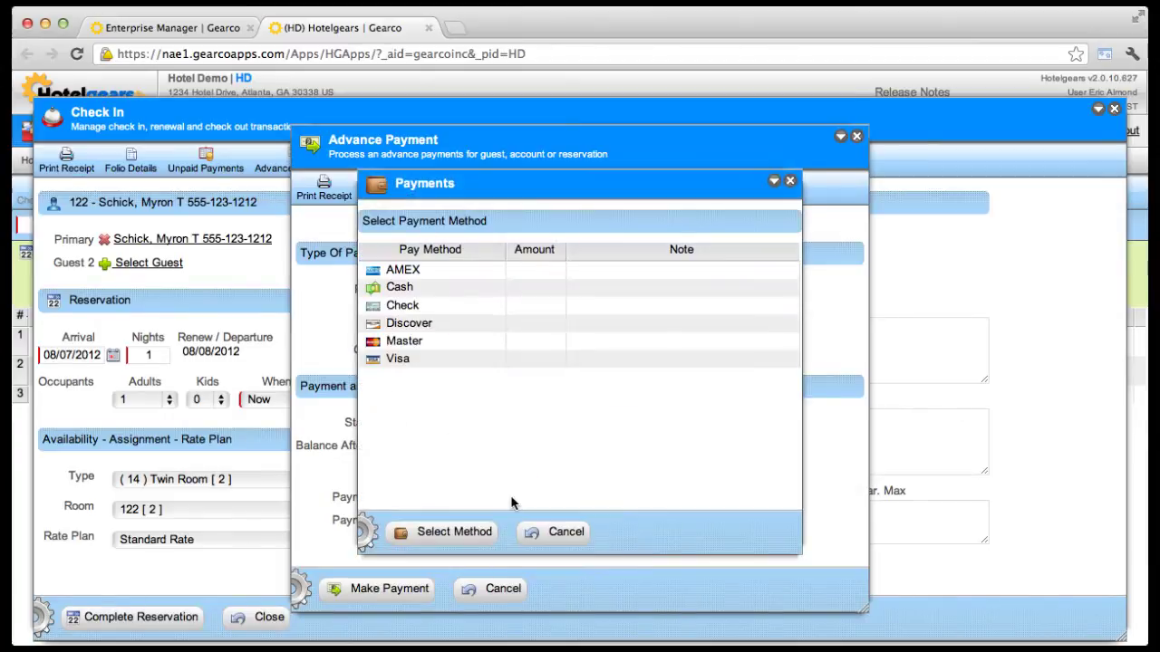
{"action": "left_click", "coordinate": [451, 363]}
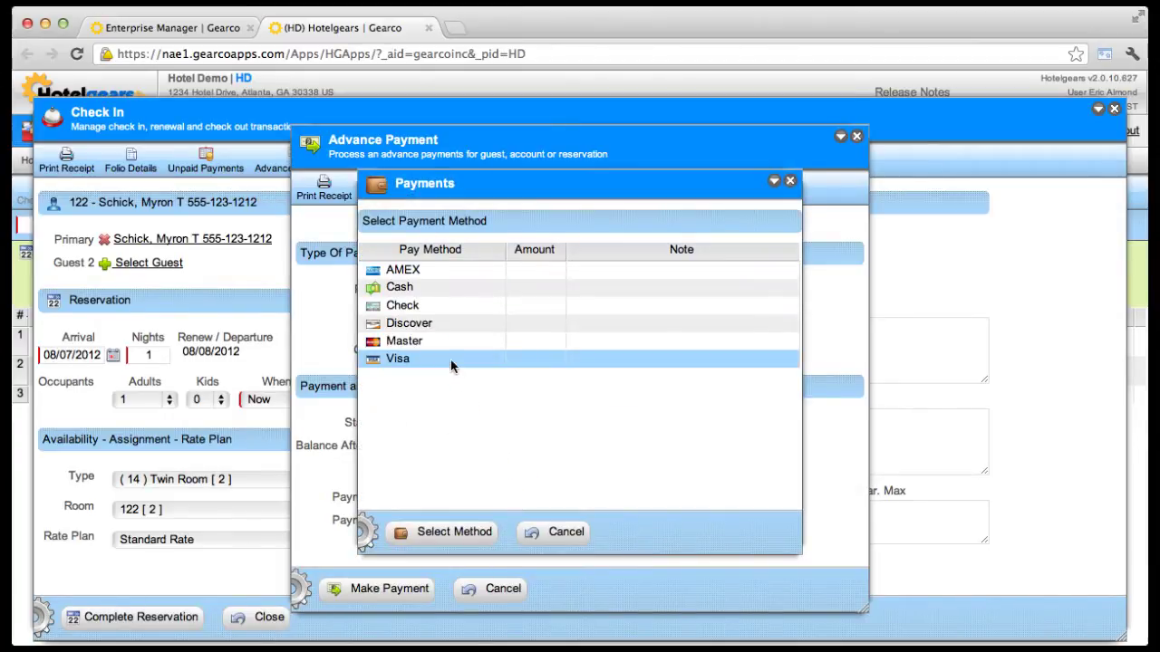
{"action": "double_click", "coordinate": [451, 362]}
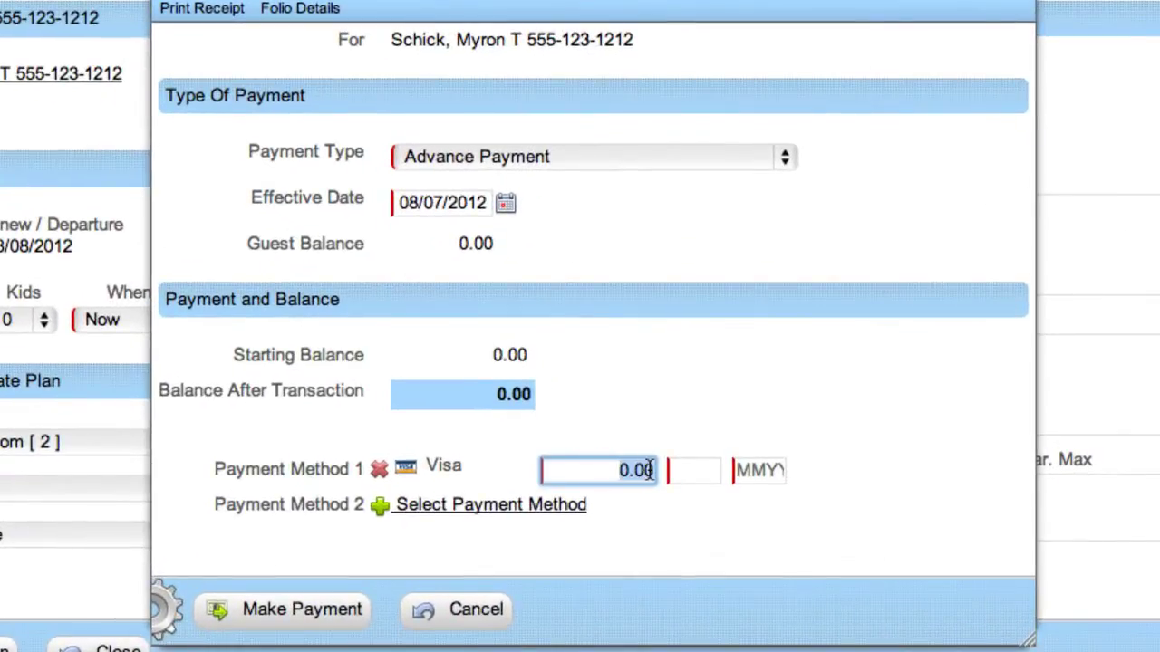
- Pay 30.00 with the card digits and expiry date, confirming the verification and receipt prompts
{"action": "type", "text": "30"}
{"action": "key", "text": "Tab"}
{"action": "type", "text": "6557"}
{"action": "key", "text": "Tab"}
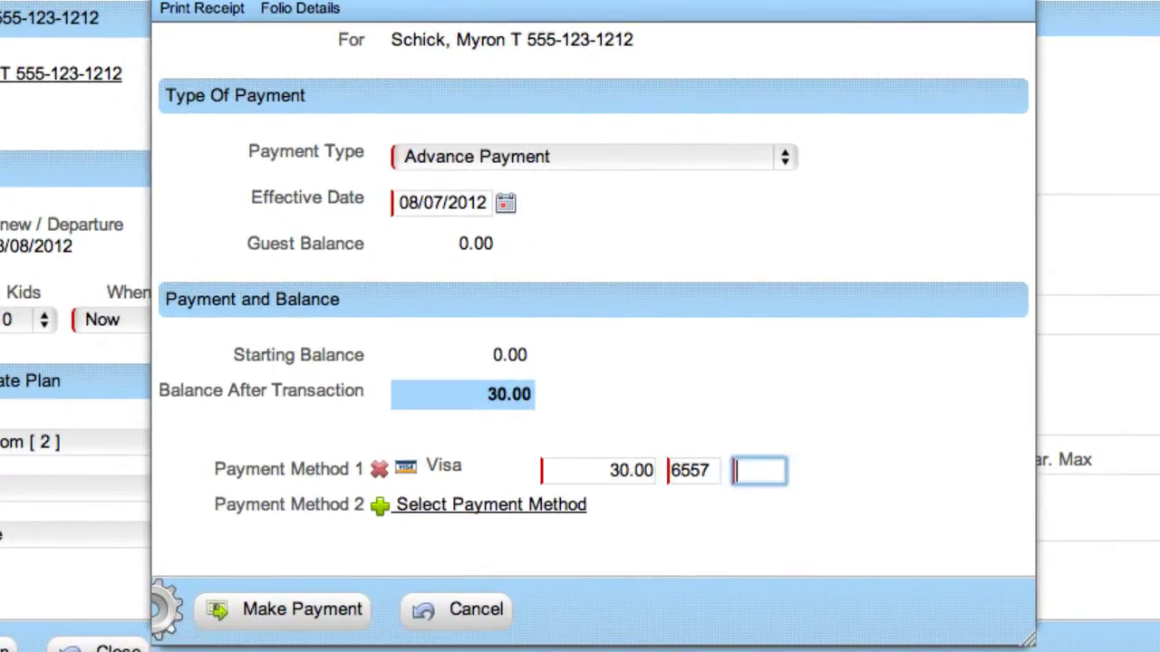
{"action": "type", "text": "0513"}
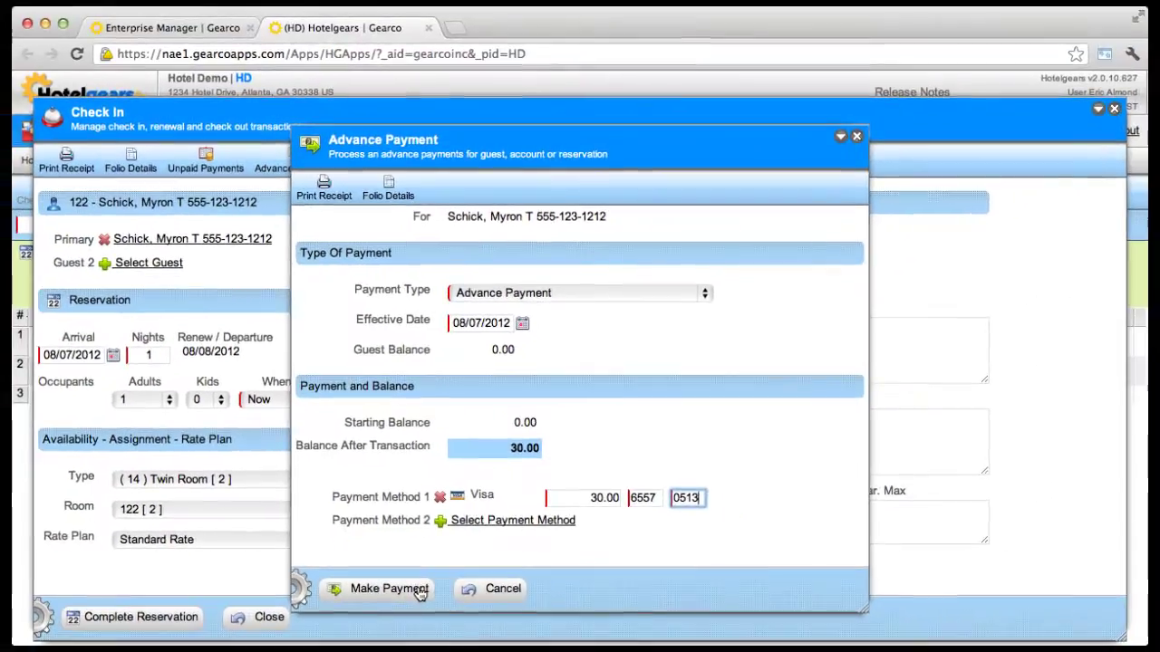
{"action": "left_click", "coordinate": [347, 612]}
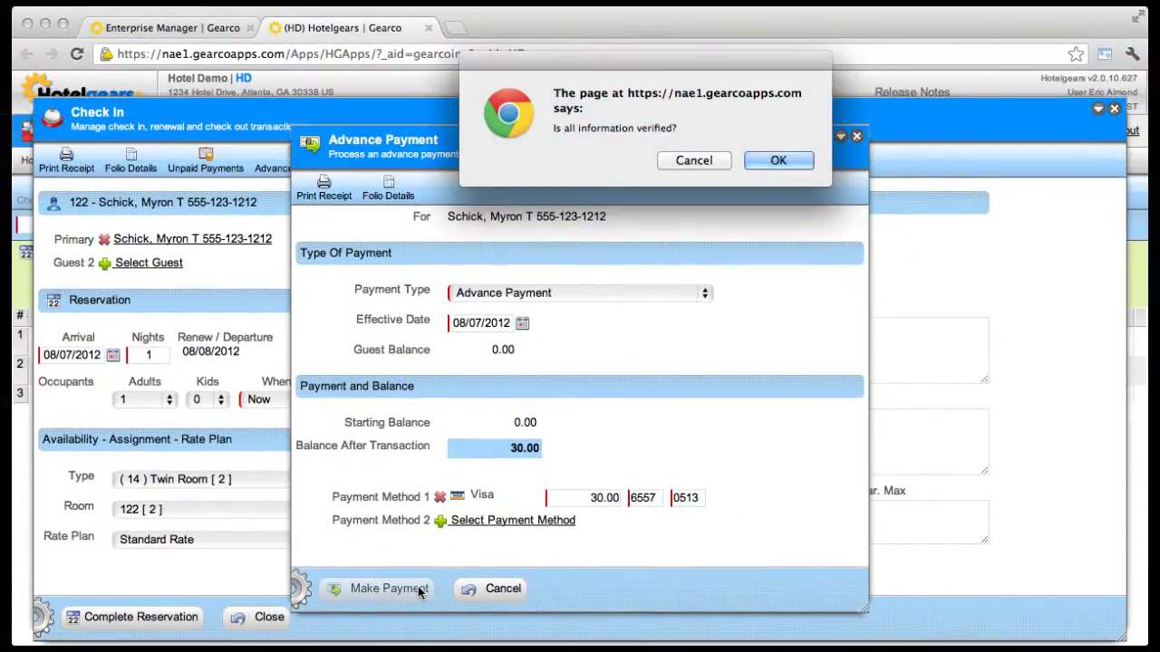
{"action": "left_click", "coordinate": [774, 162]}
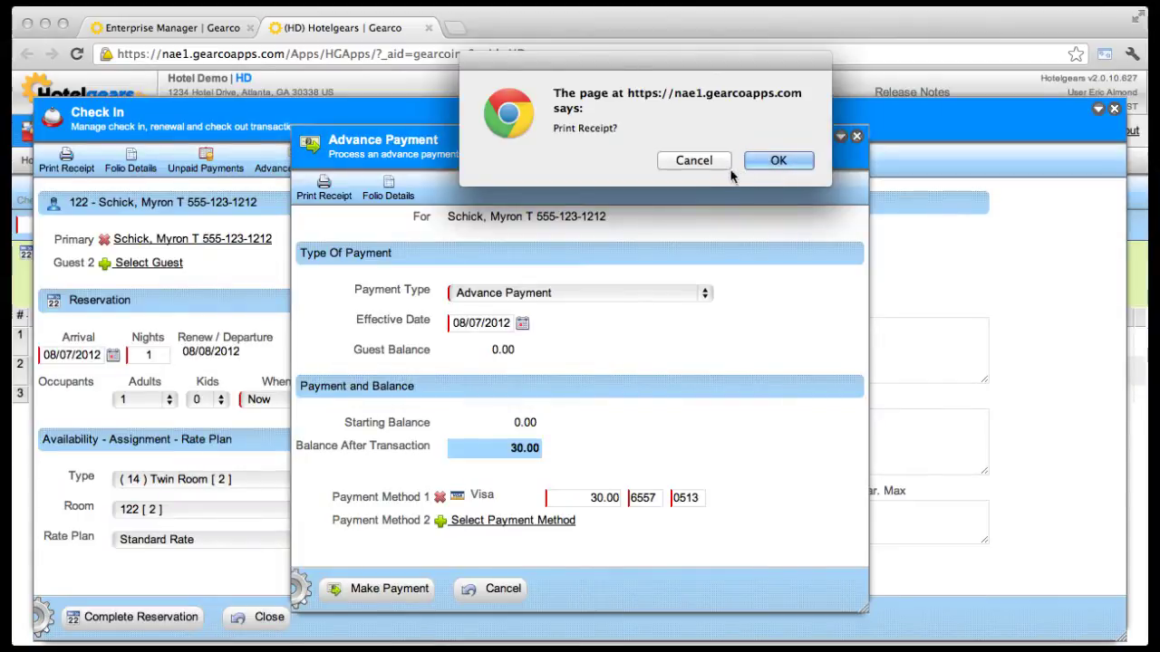
{"action": "left_click", "coordinate": [703, 161]}
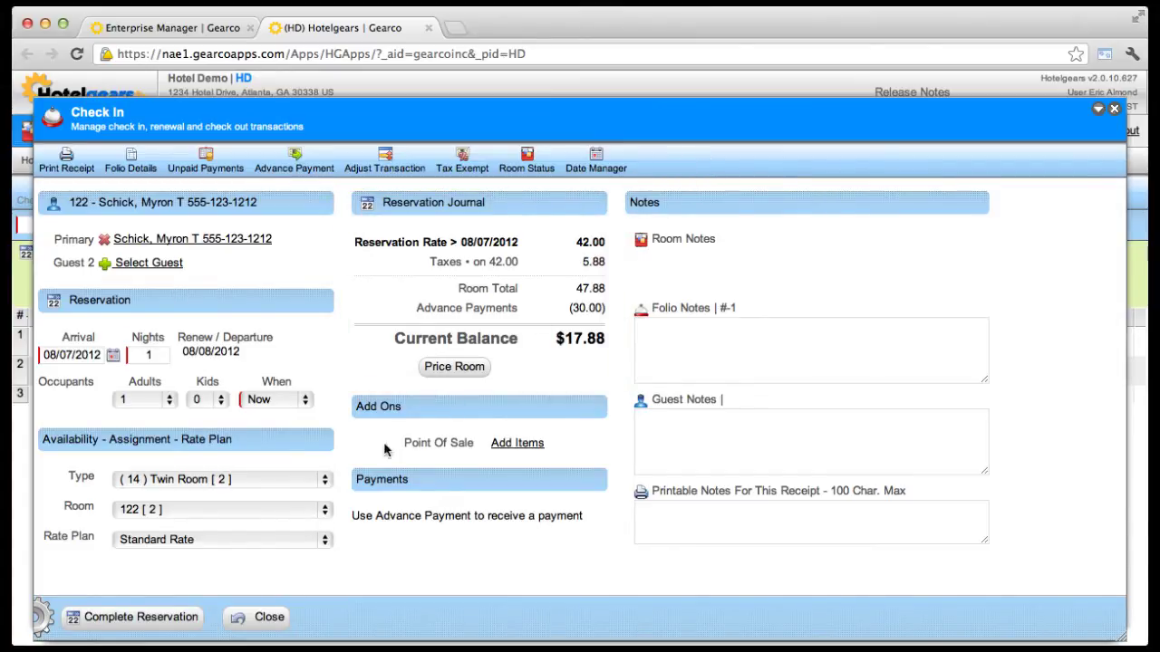
- Complete the room 122 reservation and confirm all information is verified
{"action": "left_click", "coordinate": [173, 620]}
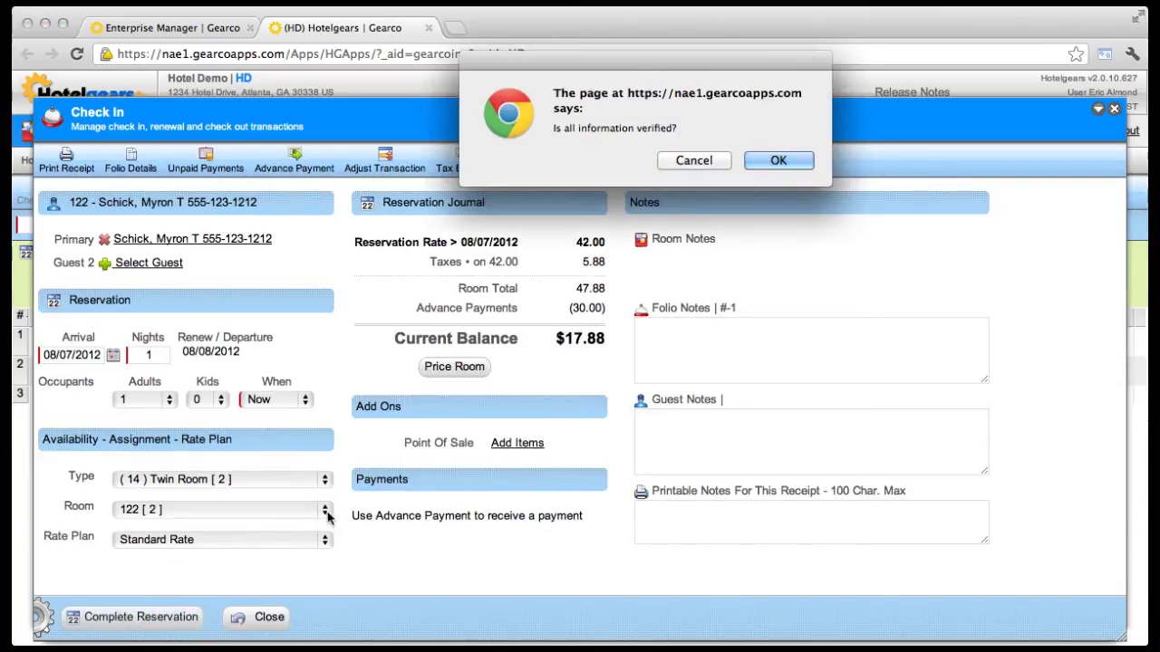
{"action": "left_click", "coordinate": [762, 162]}
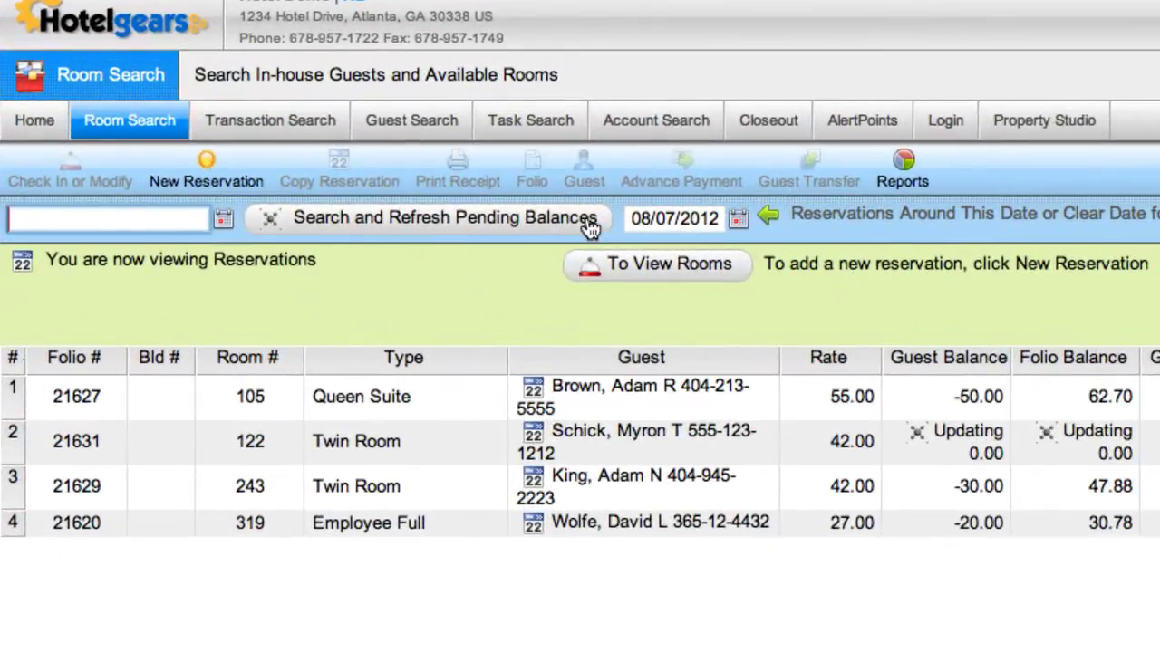
- Refresh pending balances, switch to the rooms list, and select room 122's reservation for today
{"action": "left_click", "coordinate": [589, 226]}
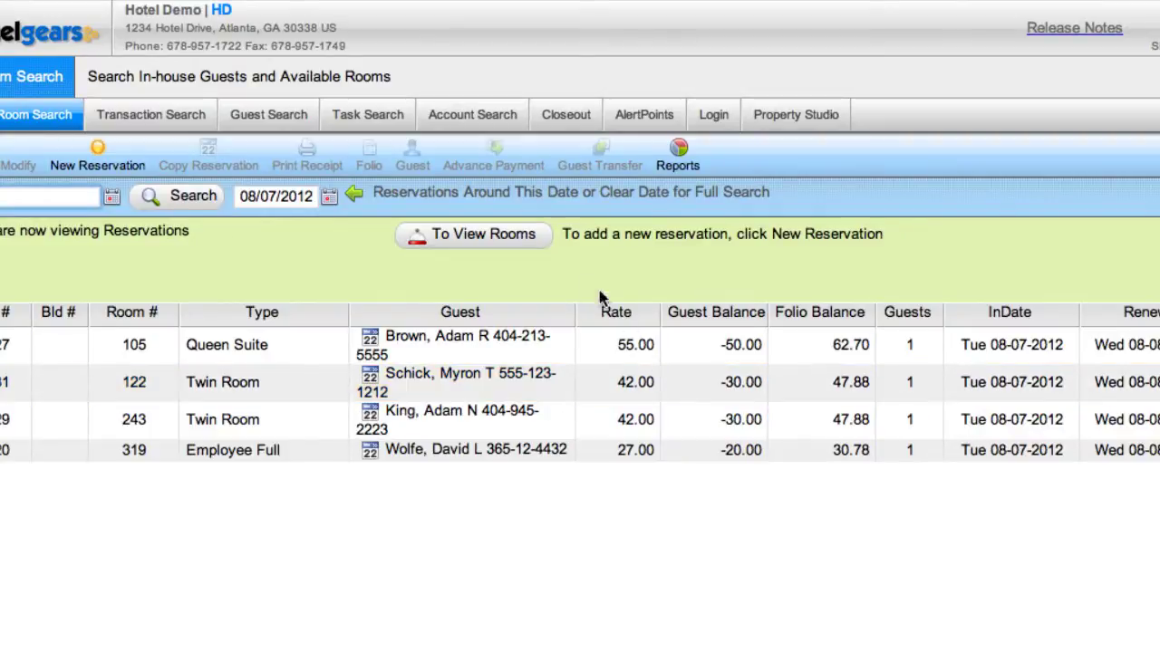
{"action": "left_click", "coordinate": [535, 238]}
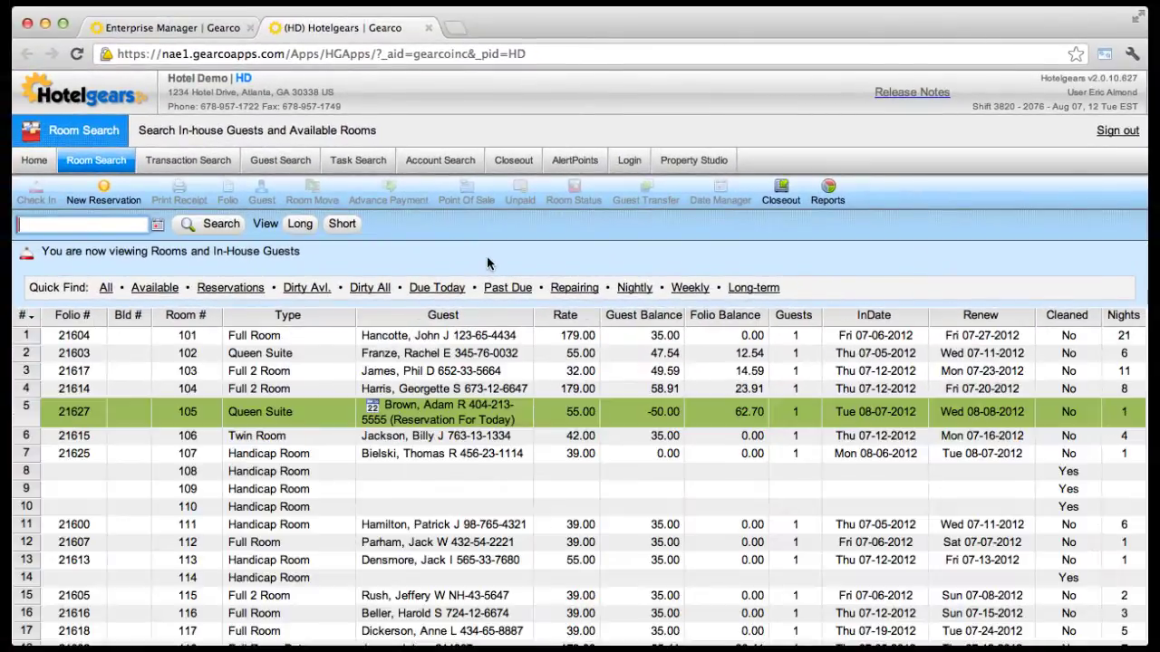
{"action": "scroll", "coordinate": [469, 386], "scroll_direction": "down", "scroll_amount": 3}
{"action": "scroll", "coordinate": [469, 378], "scroll_direction": "down", "scroll_amount": 5}
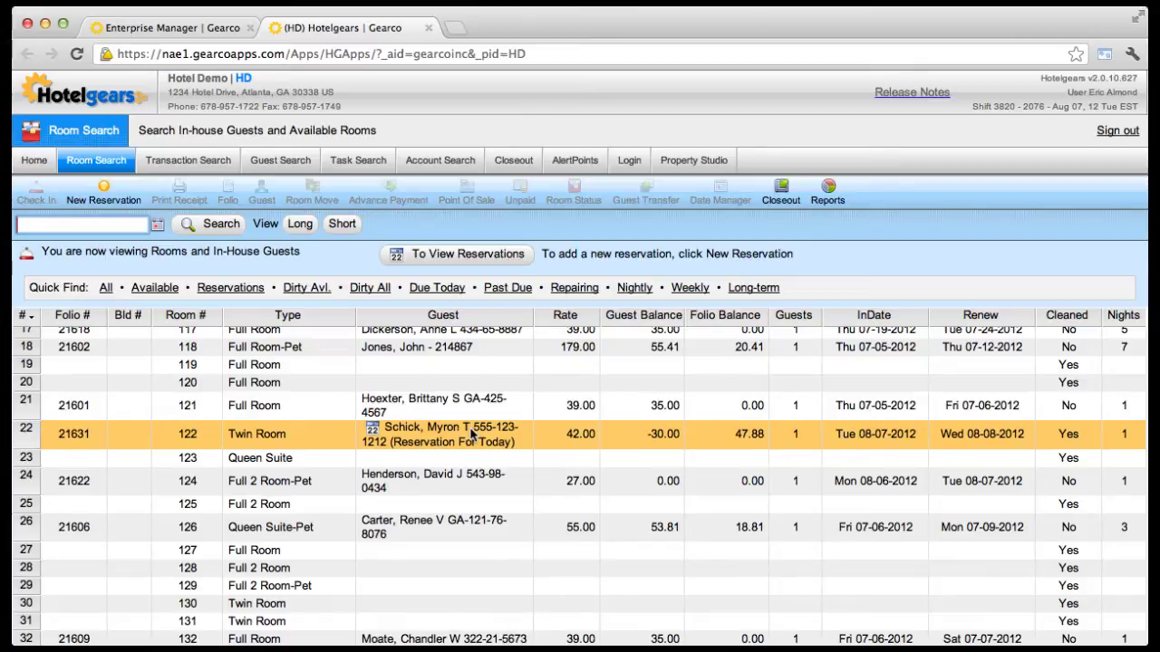
{"action": "left_click", "coordinate": [471, 434]}
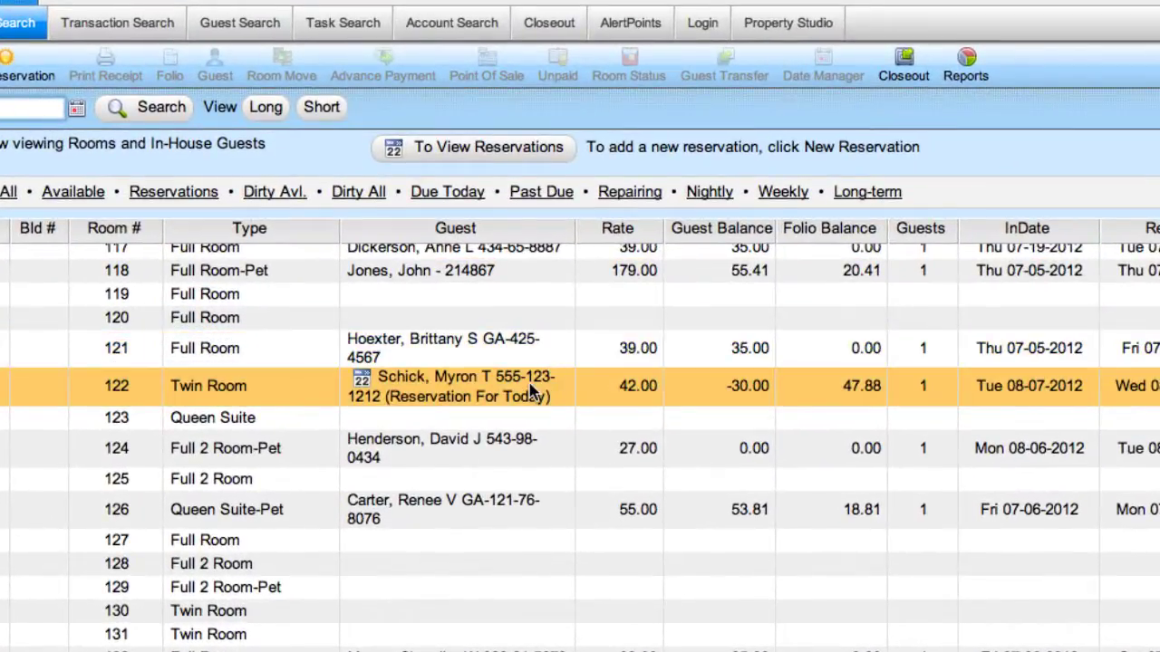
- Start check-in for room 122's reservation and check it in as a stay
{"action": "left_click", "coordinate": [501, 438]}
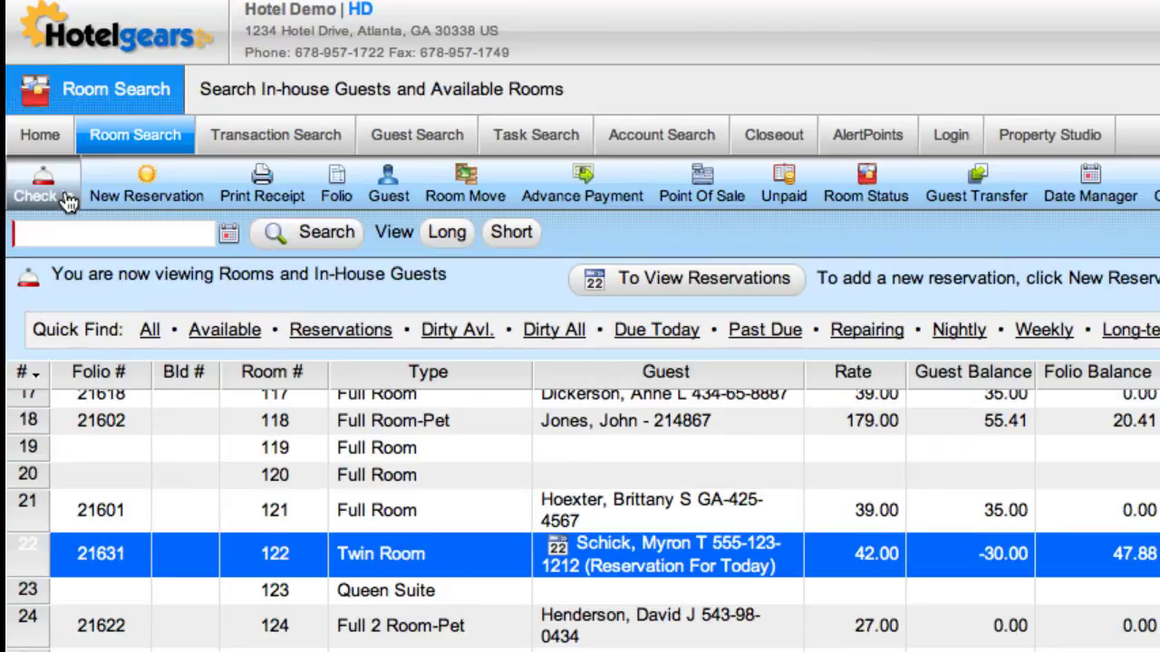
{"action": "left_click", "coordinate": [53, 187]}
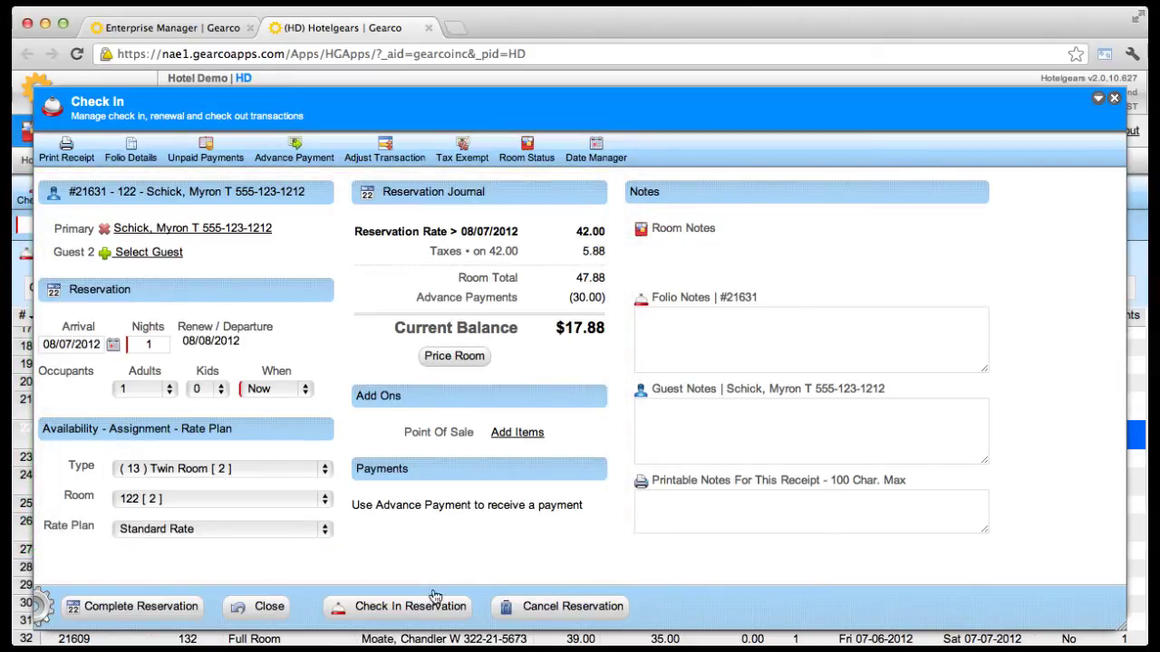
{"action": "left_click", "coordinate": [419, 615]}
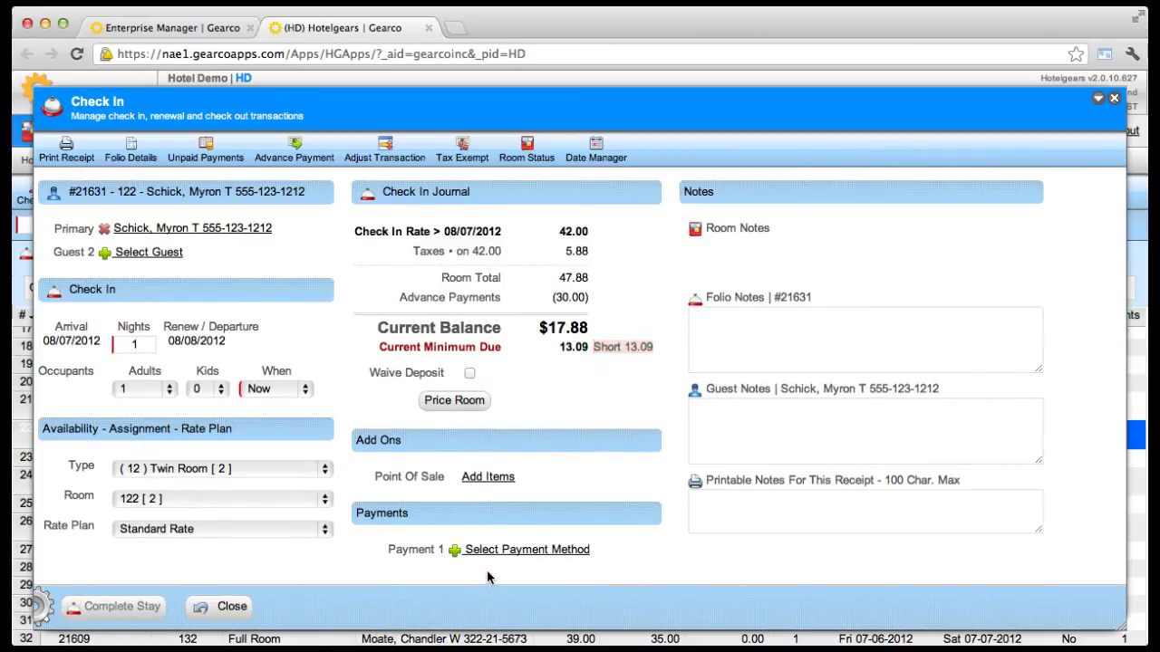
- Pay the remaining 17.88 by Visa with the card digits and expiry, then complete the stay
{"action": "left_click", "coordinate": [503, 554]}
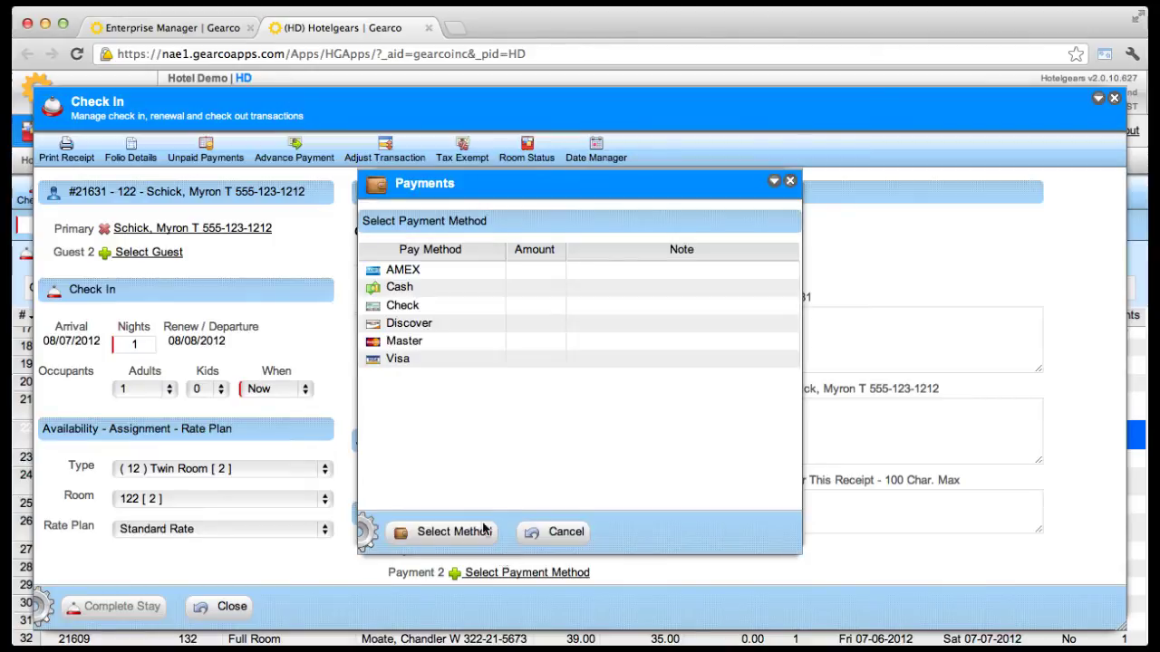
{"action": "double_click", "coordinate": [389, 290]}
{"action": "key", "text": "Tab"}
{"action": "type", "text": "6557"}
{"action": "key", "text": "Tab"}
{"action": "left_click", "coordinate": [246, 562]}
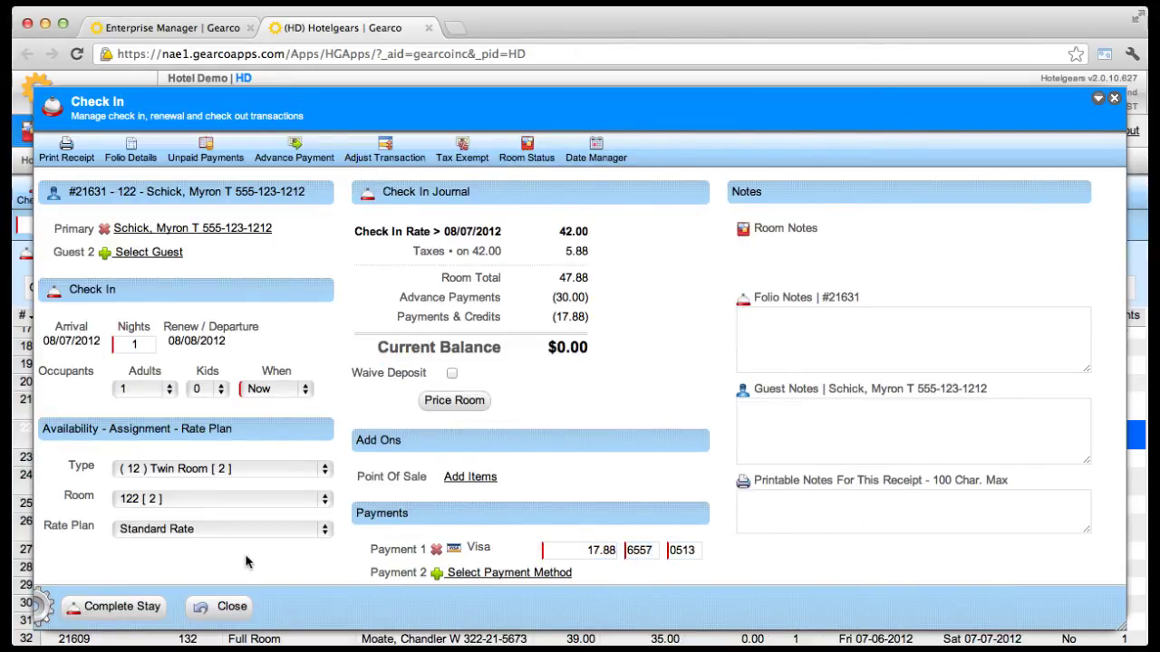
{"action": "left_click", "coordinate": [150, 609]}
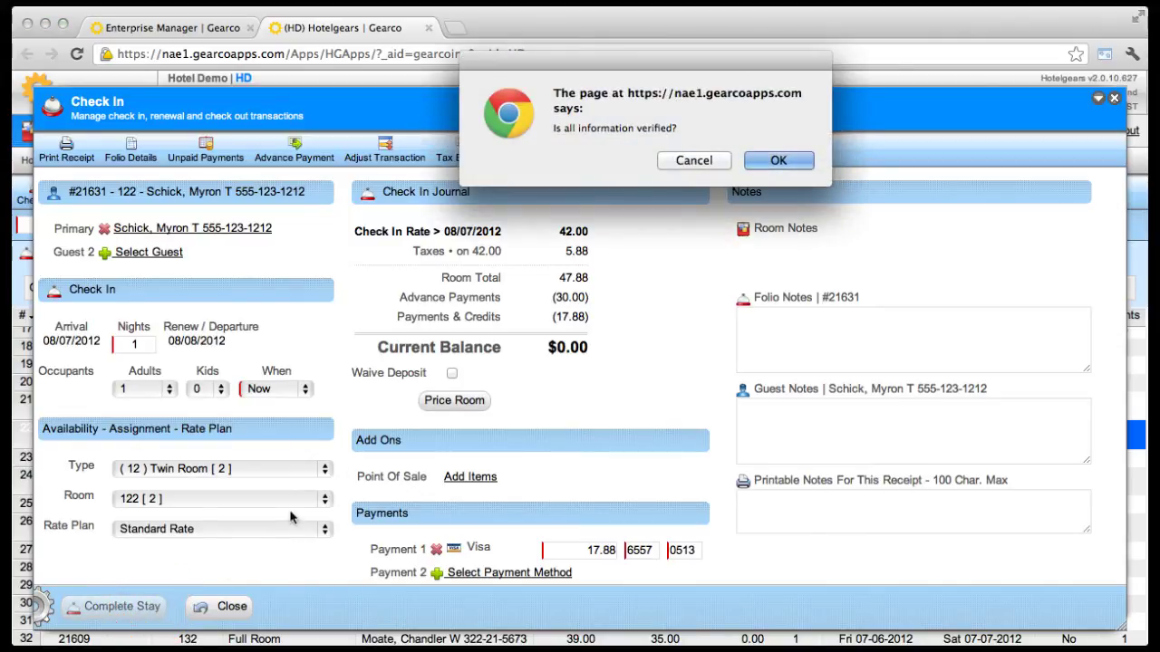
- Confirm the check-in and scroll the Folio Receipt to the 17.88 Visa Card payment line
{"action": "left_click", "coordinate": [777, 159]}
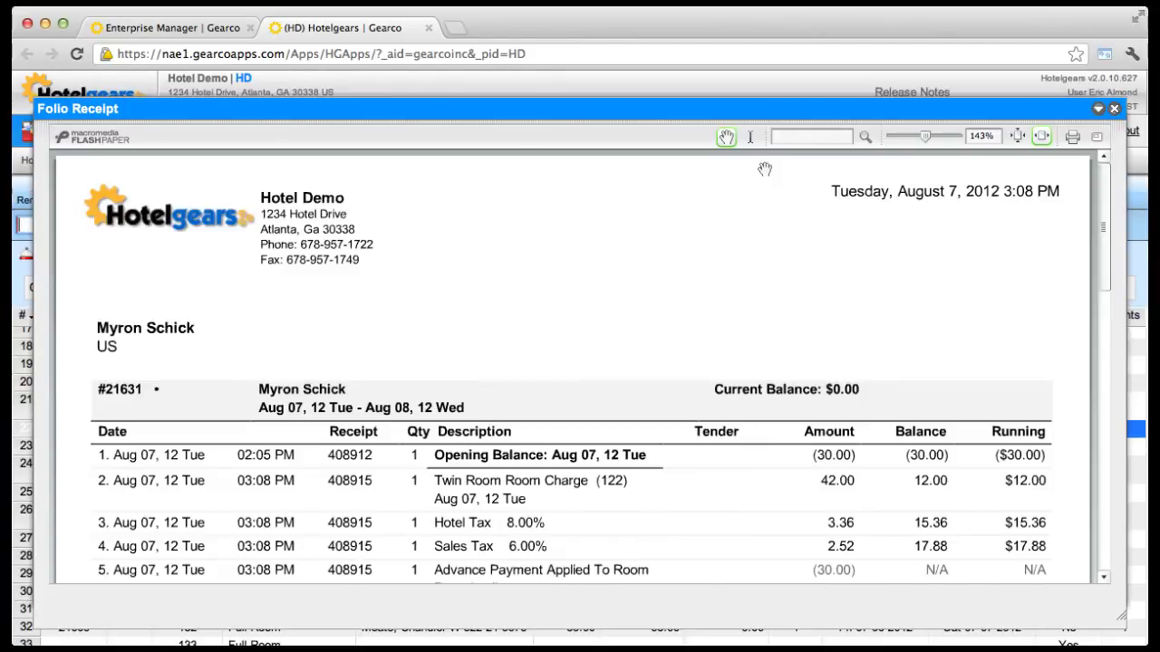
{"action": "left_click_drag", "start_coordinate": [880, 322], "coordinate": [882, 270]}
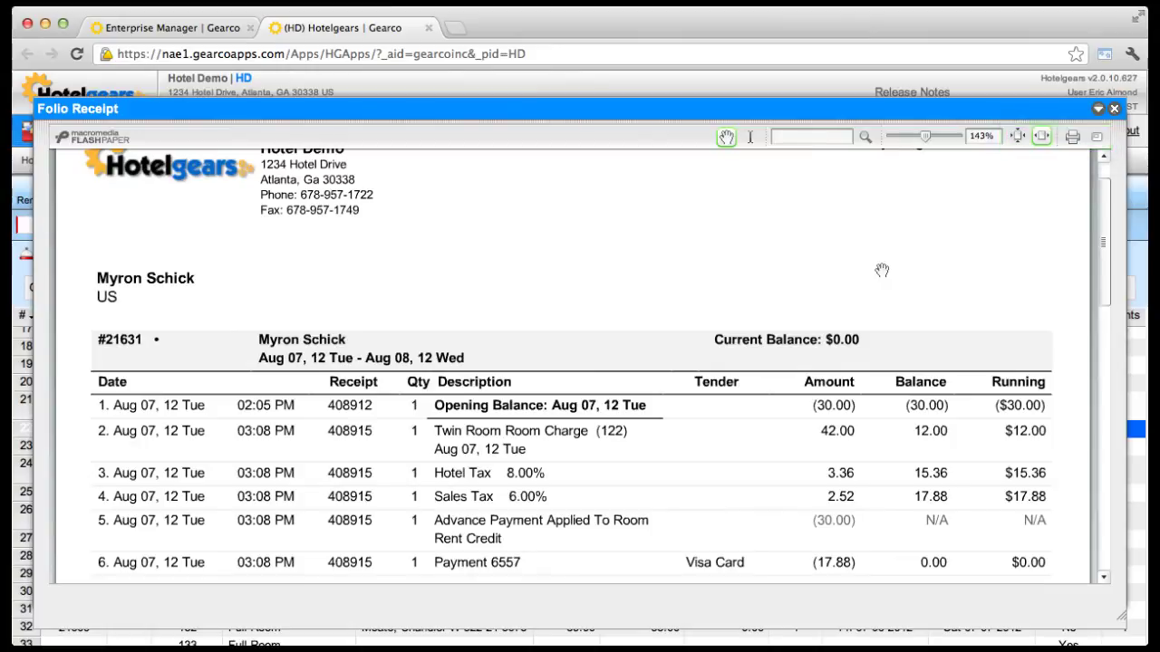